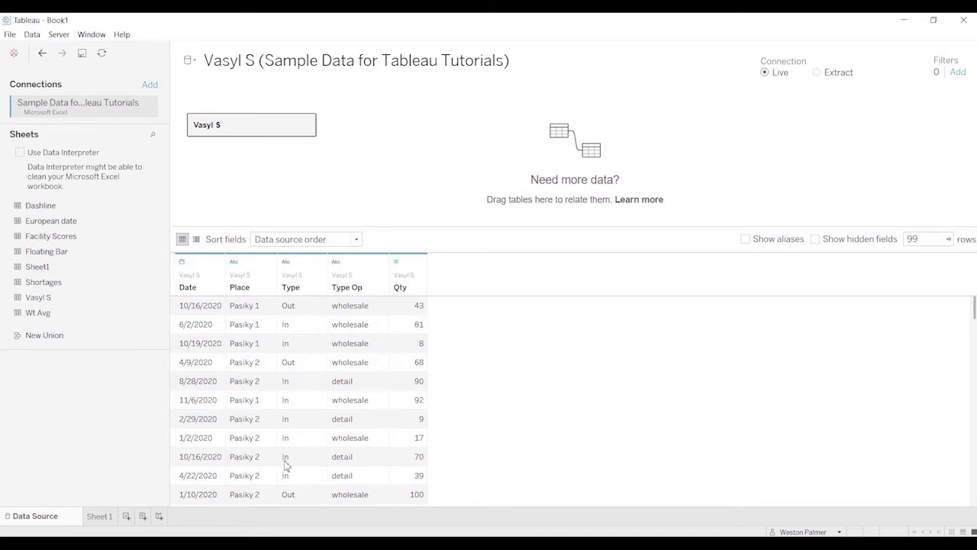
Step: On Sheet 1, put Date on Rows as discrete months, SUM(Qty) on Text, and Type on Columns
click(111, 519)
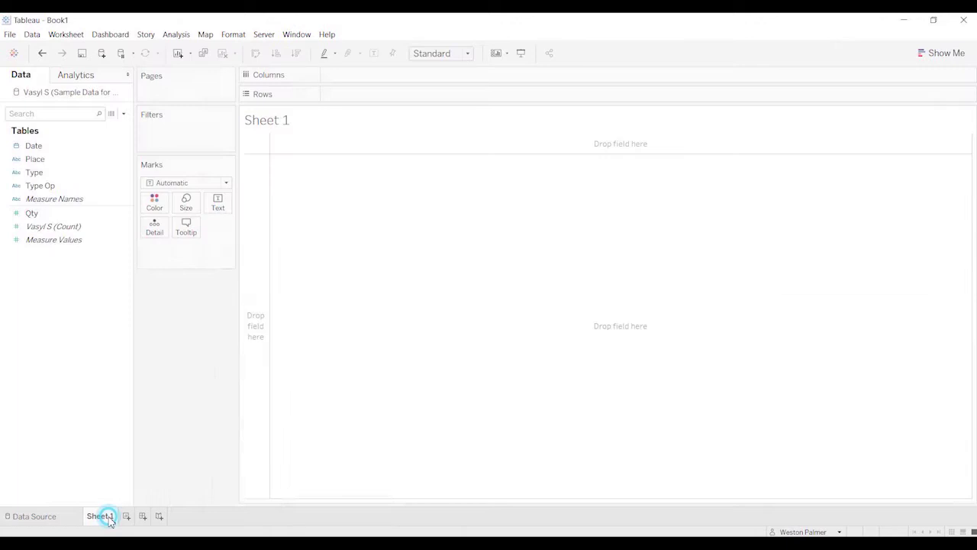
mouse_move(110, 522)
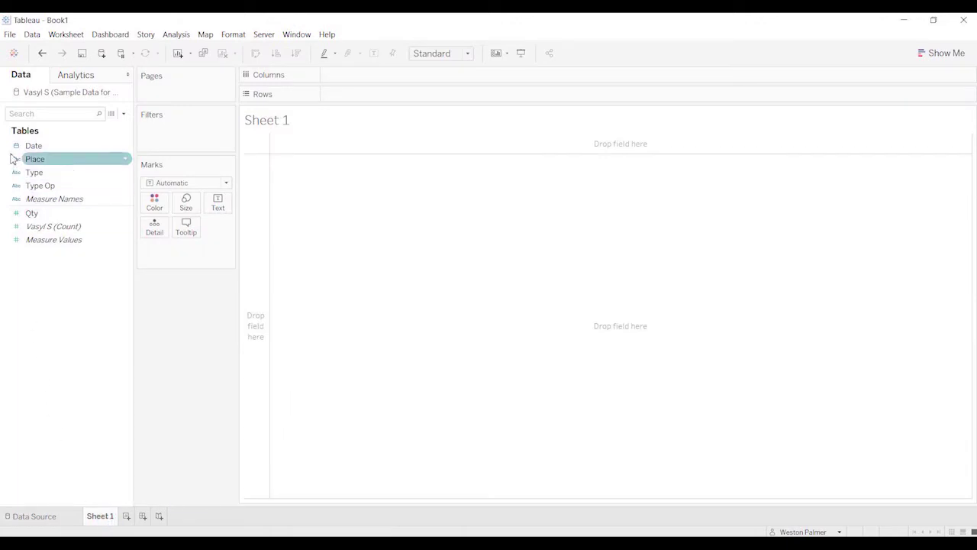
drag(39, 149, 336, 96)
click(393, 95)
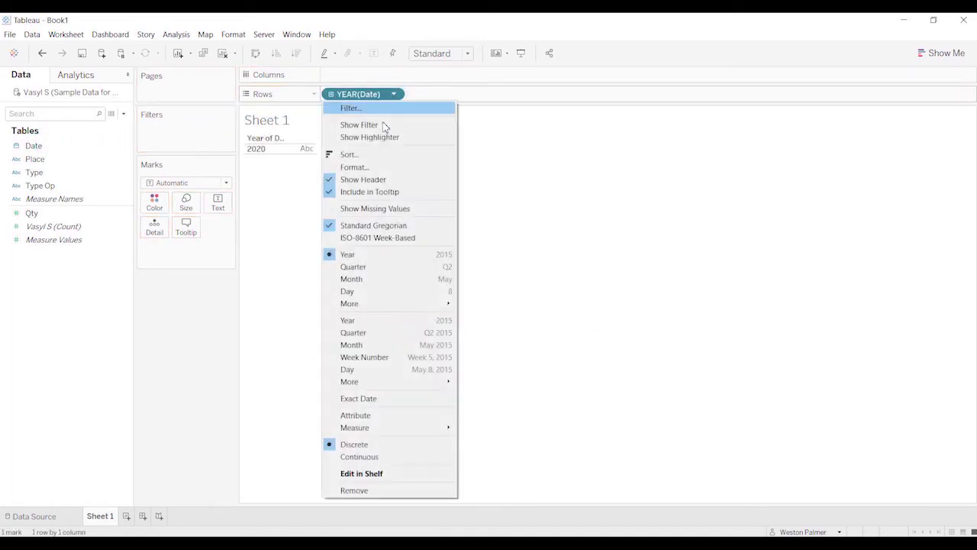
click(387, 348)
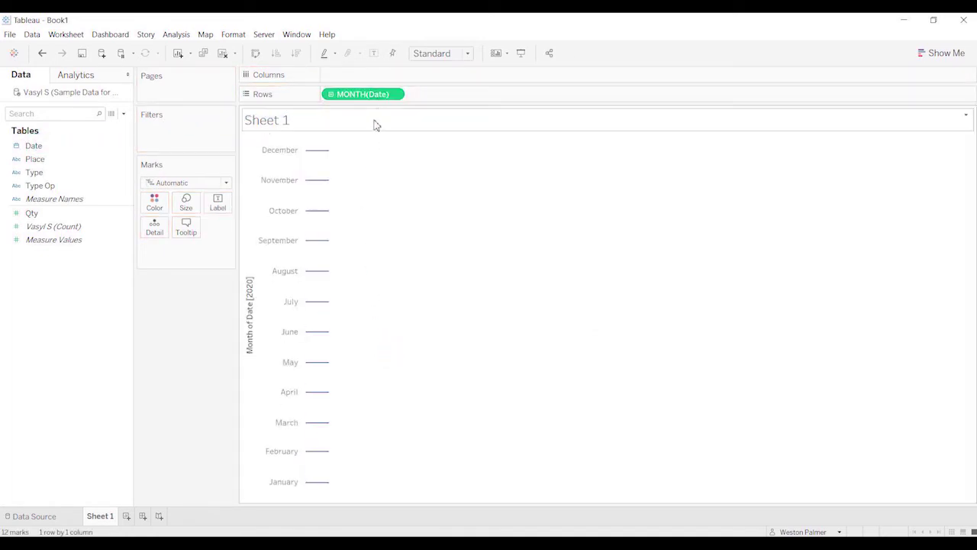
click(396, 95)
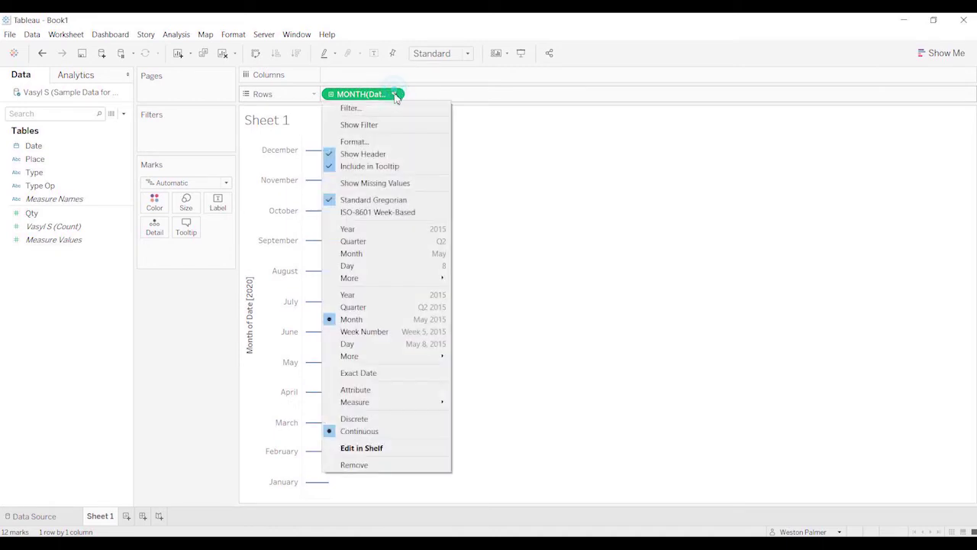
click(404, 422)
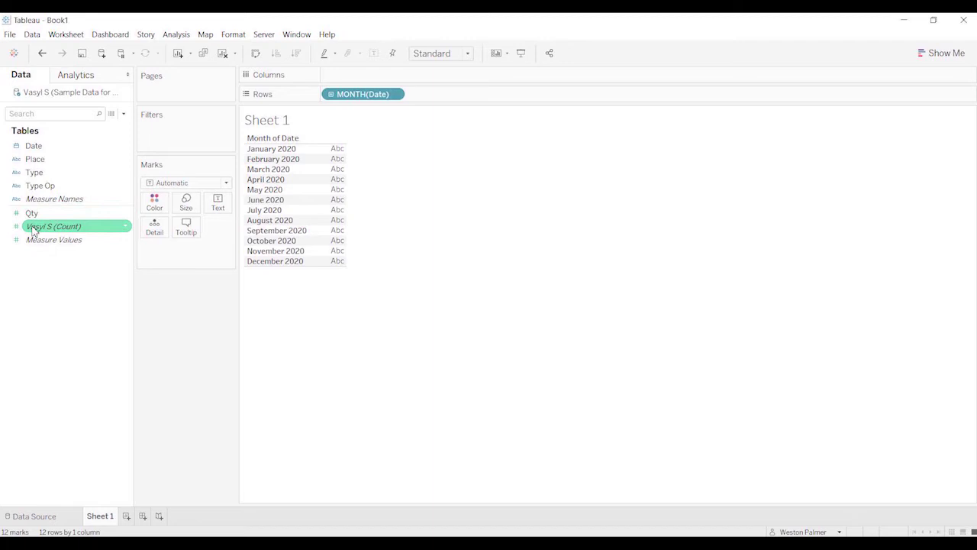
drag(27, 219, 320, 221)
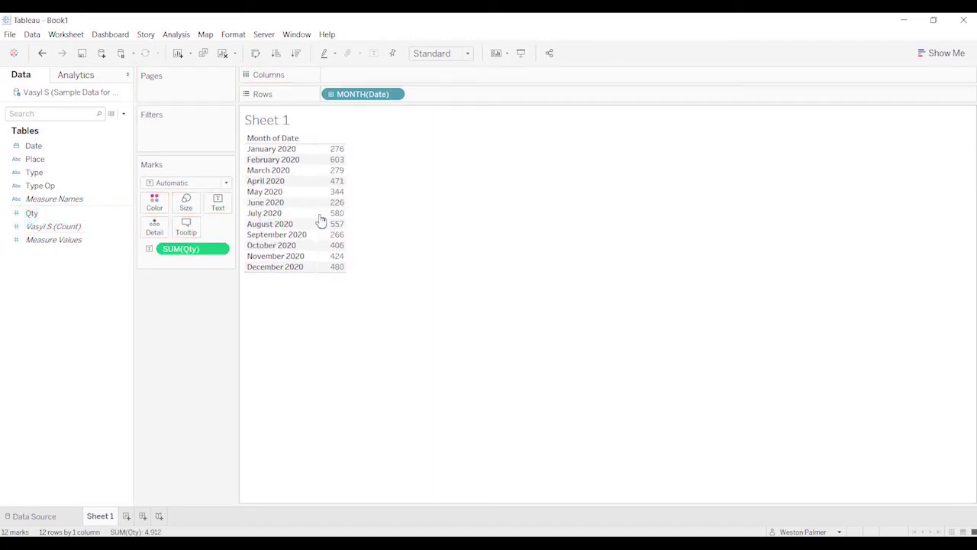
drag(58, 176, 366, 76)
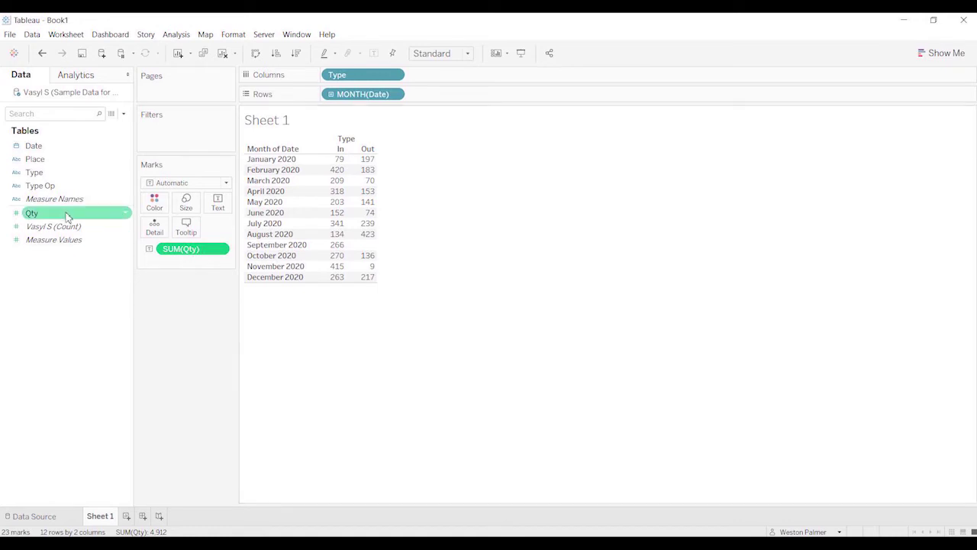
Step: Create a new calculated field named Quantity from the Data pane menu
right_click(126, 215)
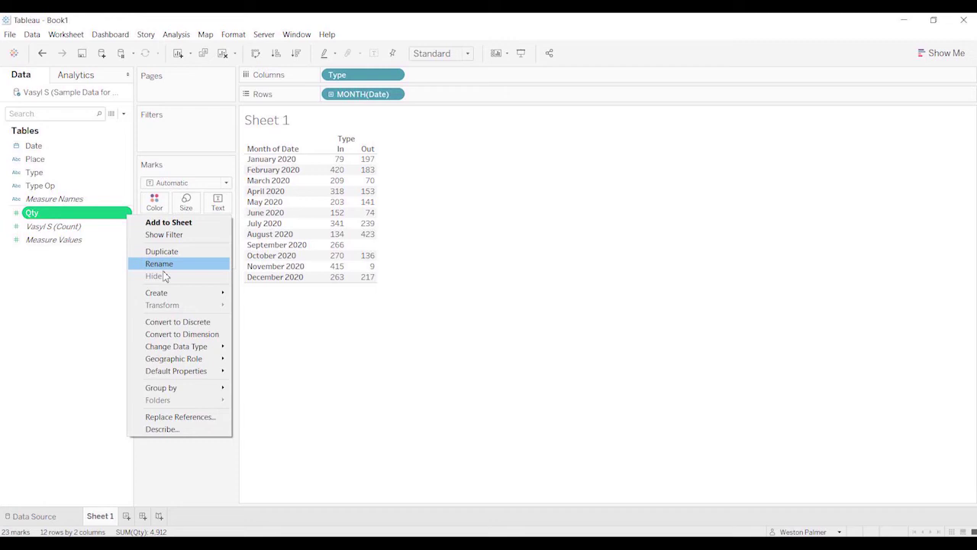
click(123, 113)
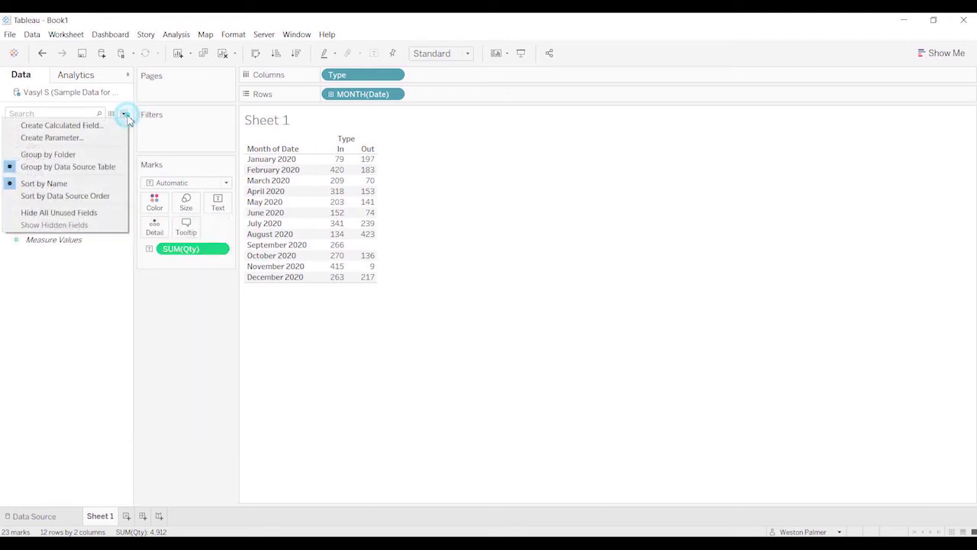
click(101, 124)
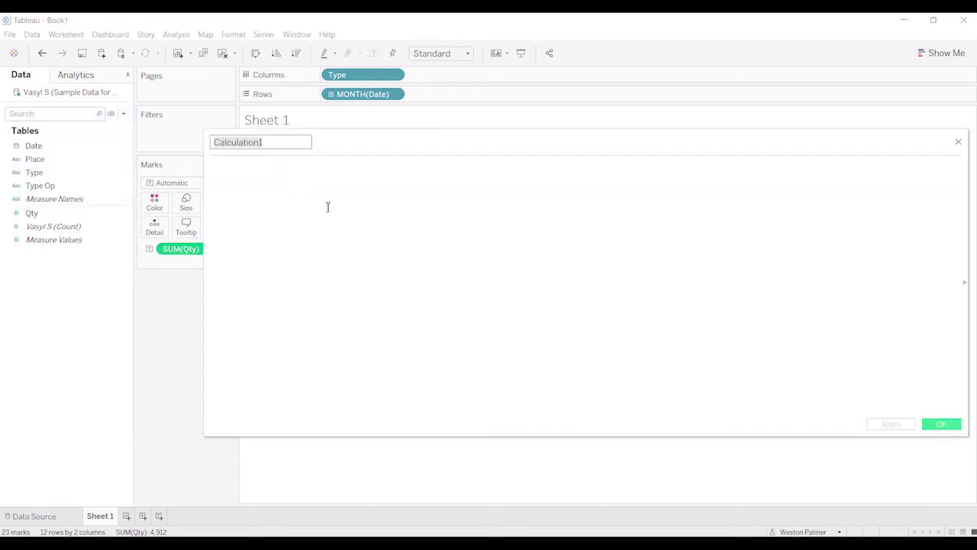
text(Quantity)
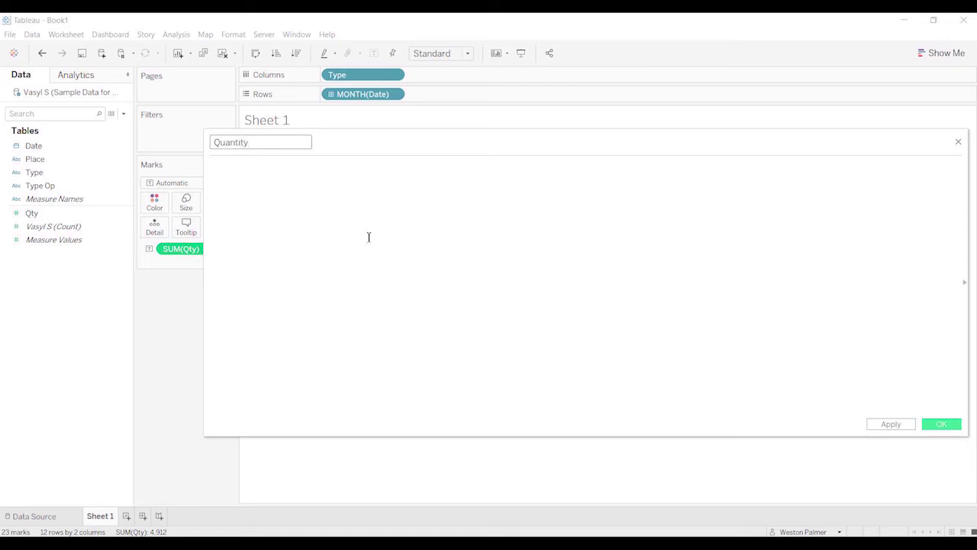
Step: Begin the formula with IF [Type]="In" THEN [Qty]
click(368, 237)
text(iftyp)
key(Return)
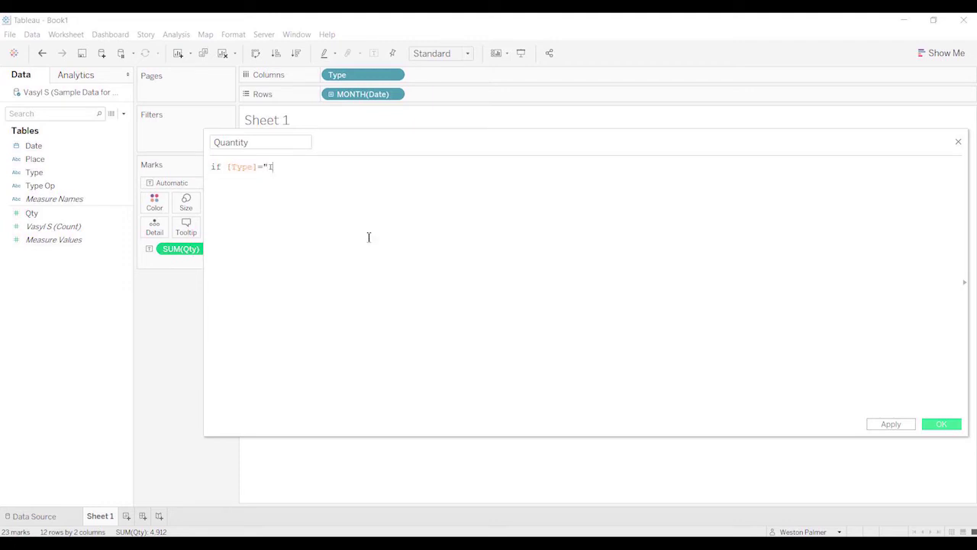
text(then)
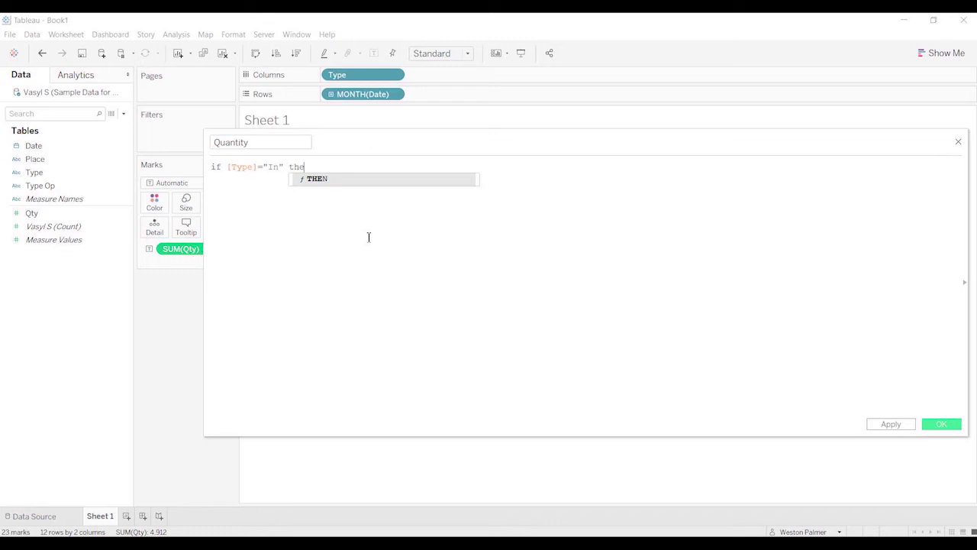
key(Return)
key(Return)
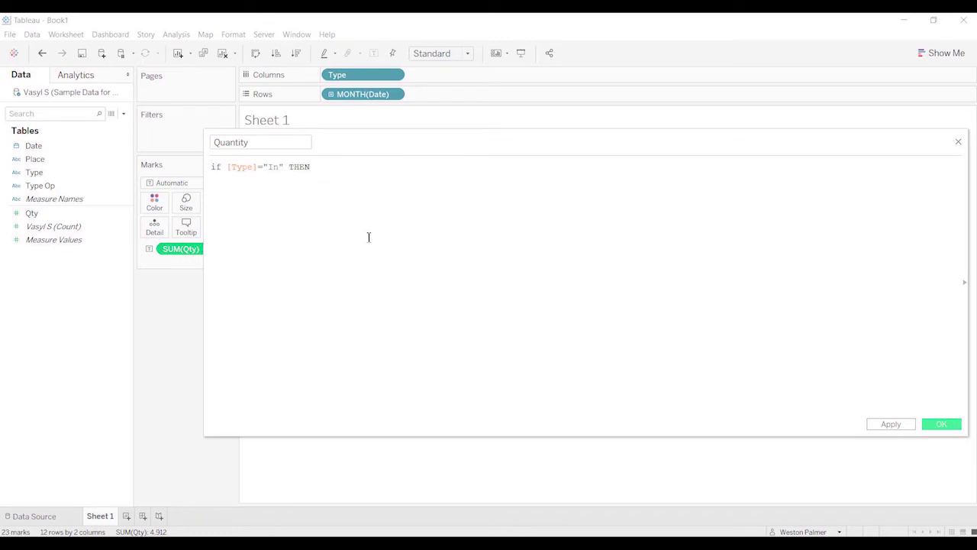
key(Tab)
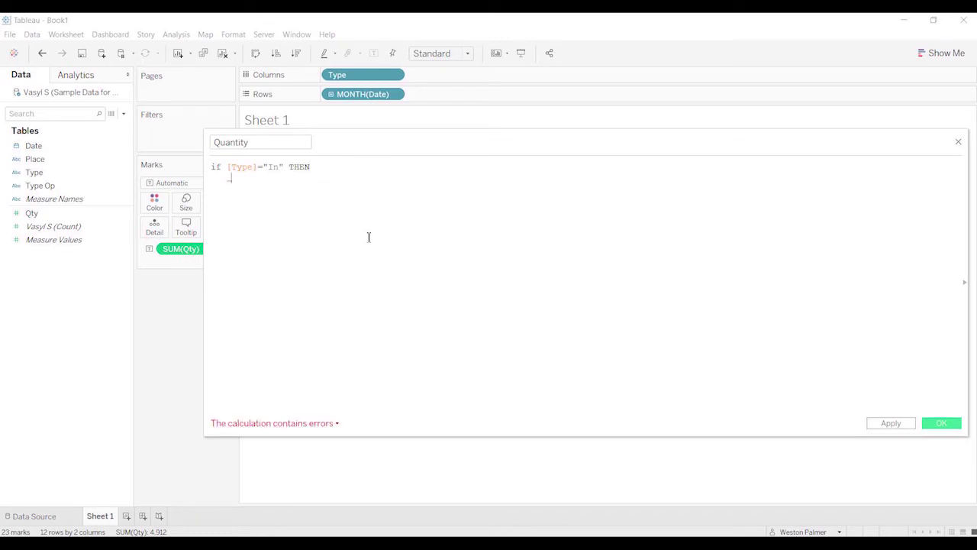
text(qt)
key(Return)
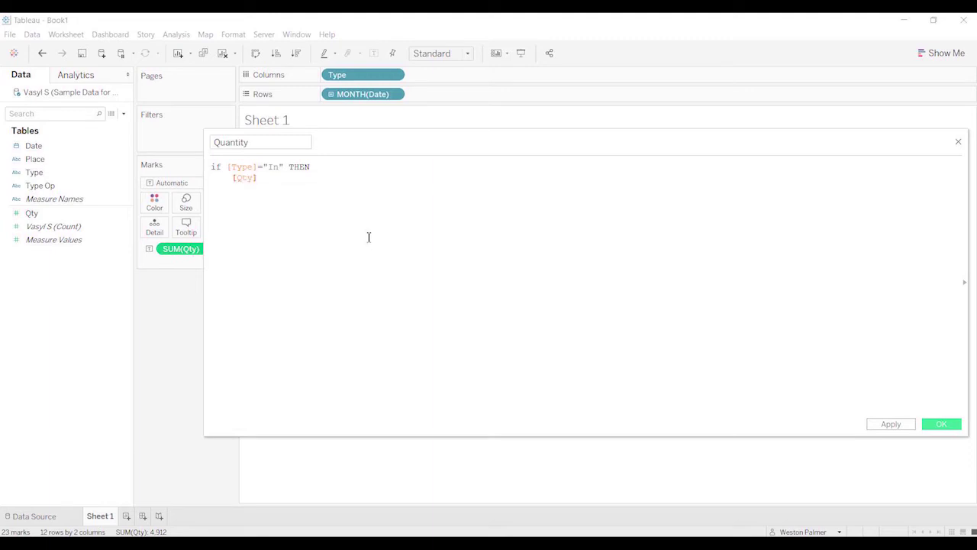
Step: Finish the formula with ELSE -[Qty] END, then move the editor aside to see the table
text(els)
key(Return)
key(Return)
key(Tab)
text(-[Qty)
key(Return)
key(Return)
text(EN)
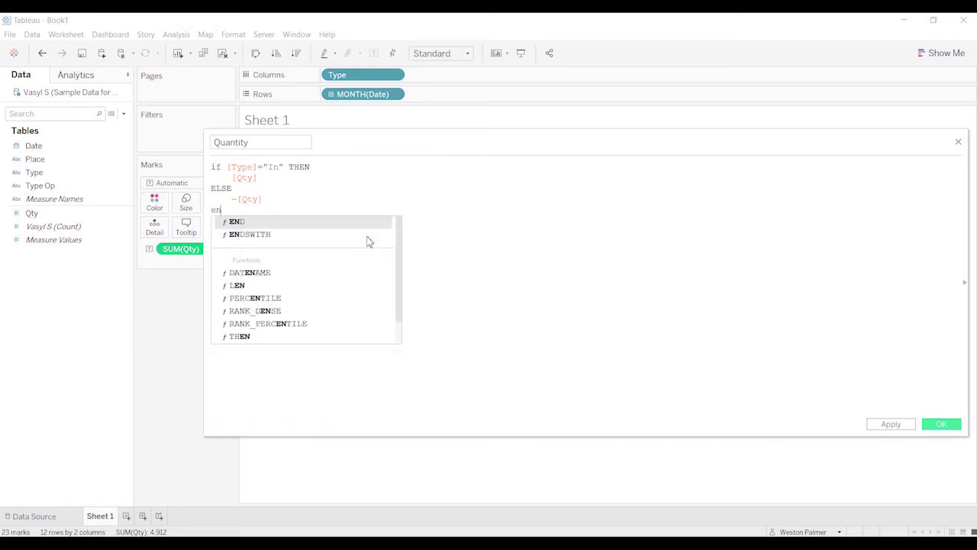
key(Return)
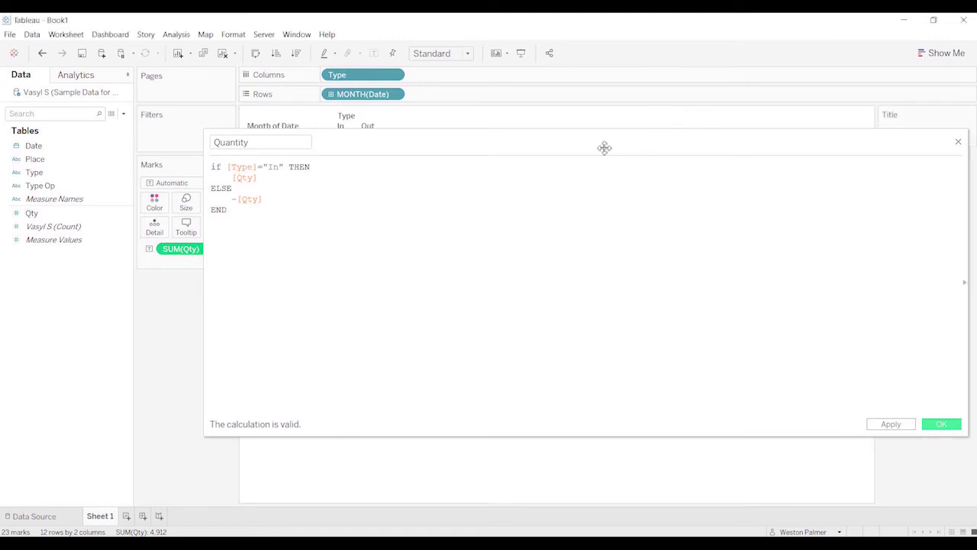
drag(603, 146, 567, 222)
mouse_move(335, 139)
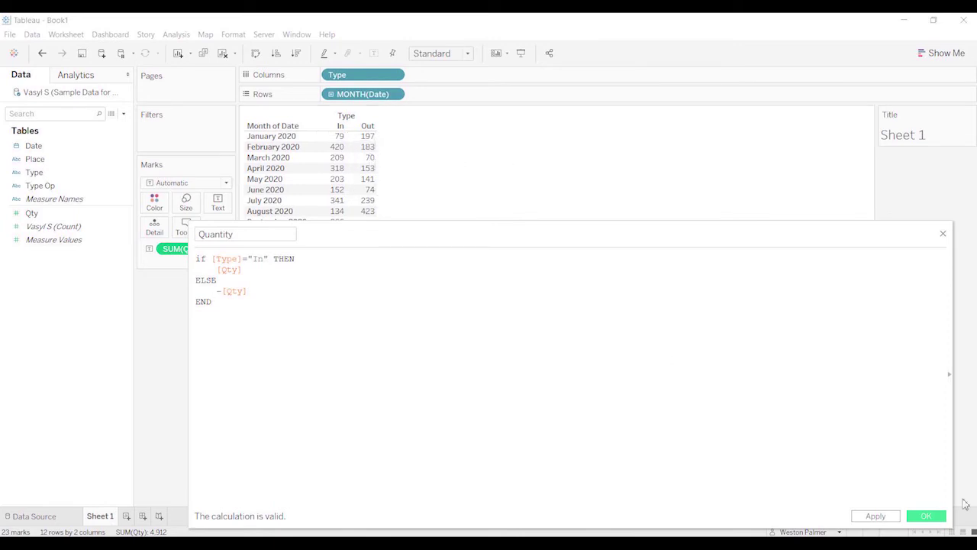
Step: Save Quantity, add it beside Qty in the table, and turn on Show Row Grand Totals
click(926, 516)
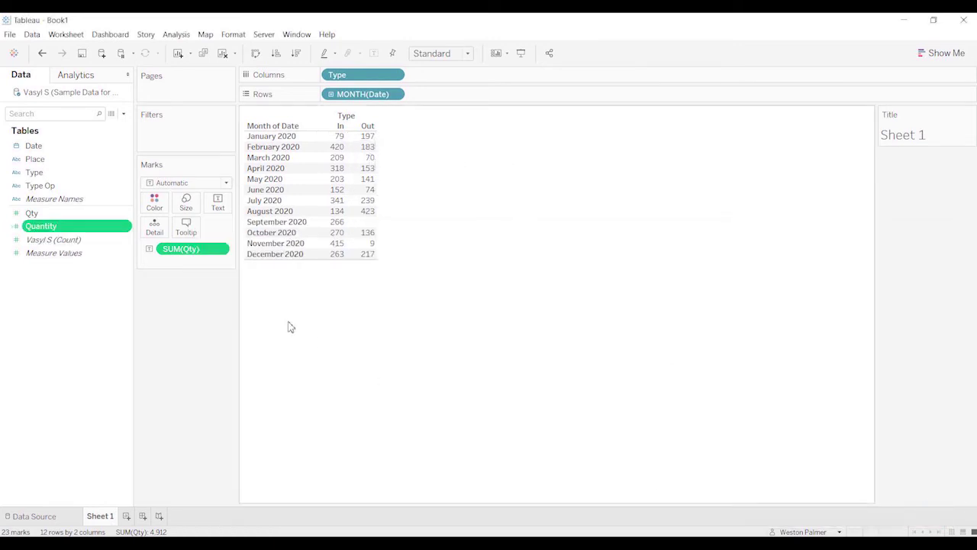
double_click(95, 227)
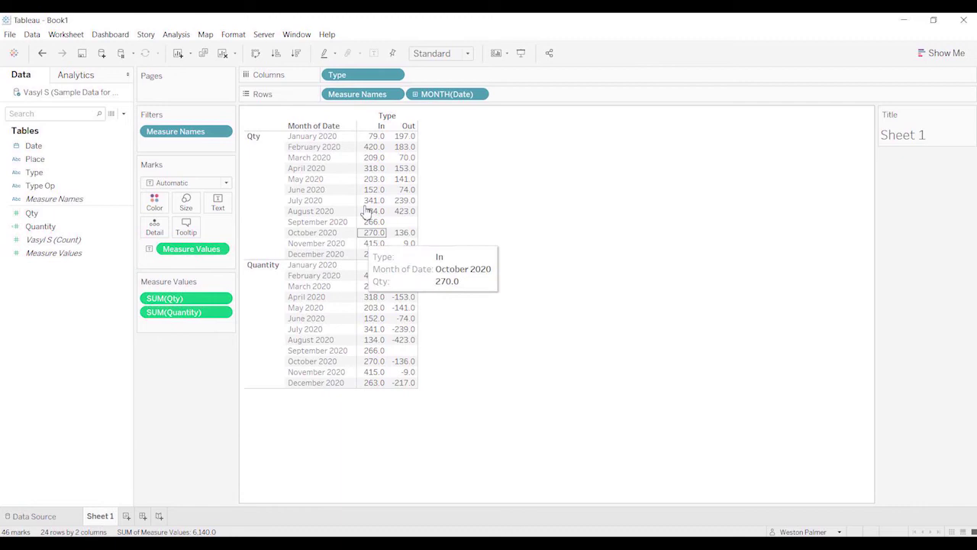
click(182, 35)
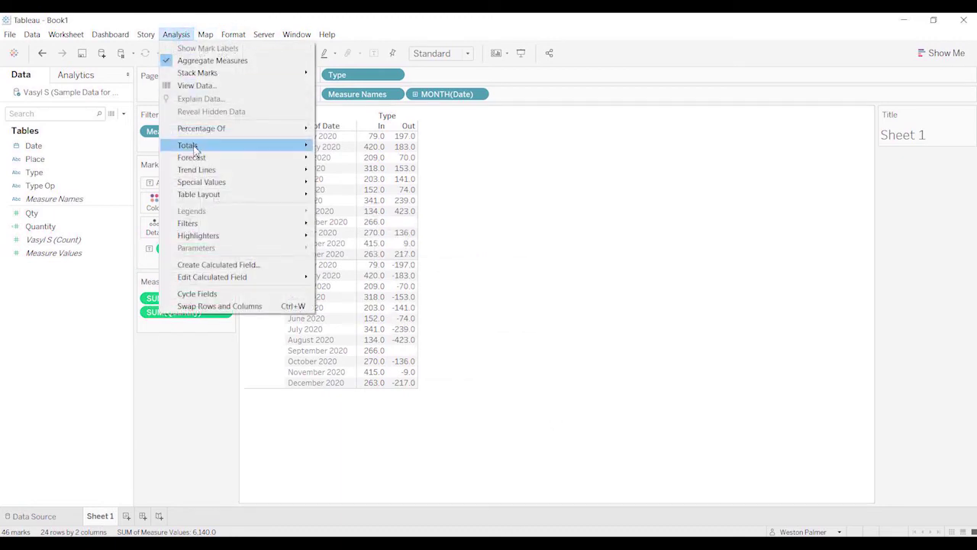
mouse_move(196, 150)
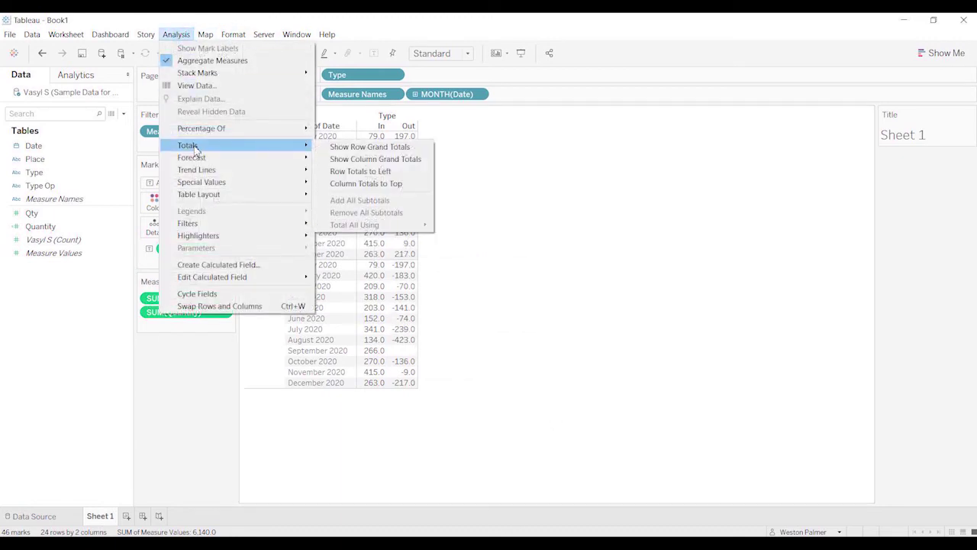
click(336, 146)
click(526, 262)
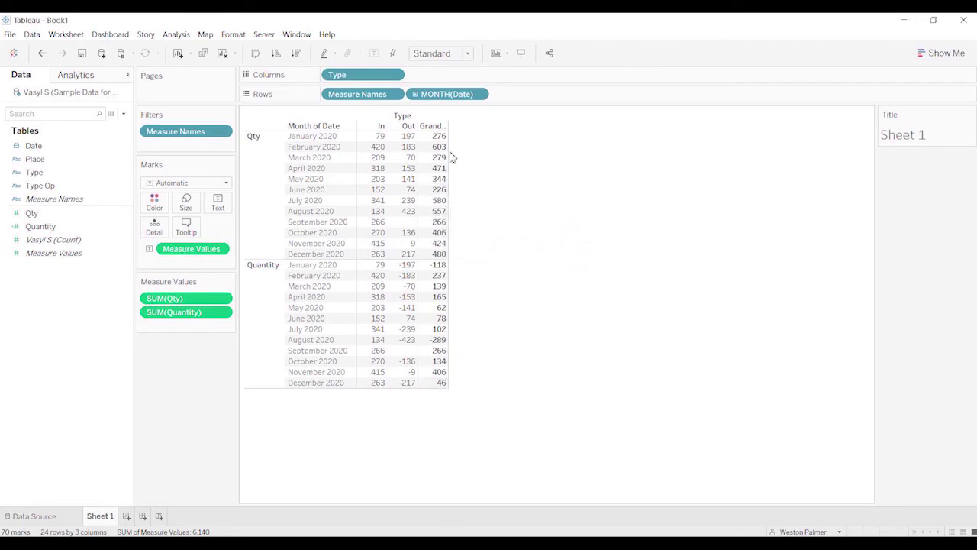
Step: Turn off row grand totals, then drag Type off Columns and SUM(Qty) out of Measure Values
click(183, 36)
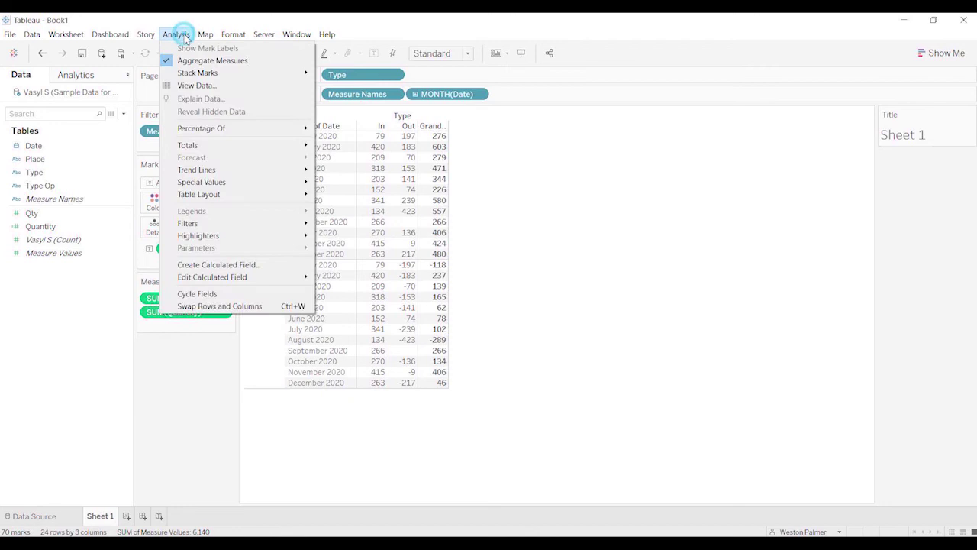
mouse_move(226, 149)
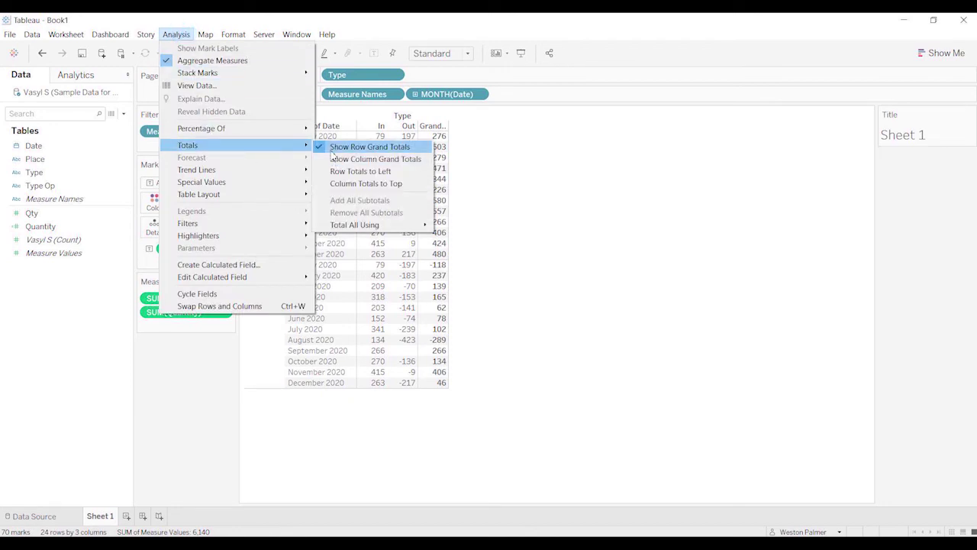
click(329, 146)
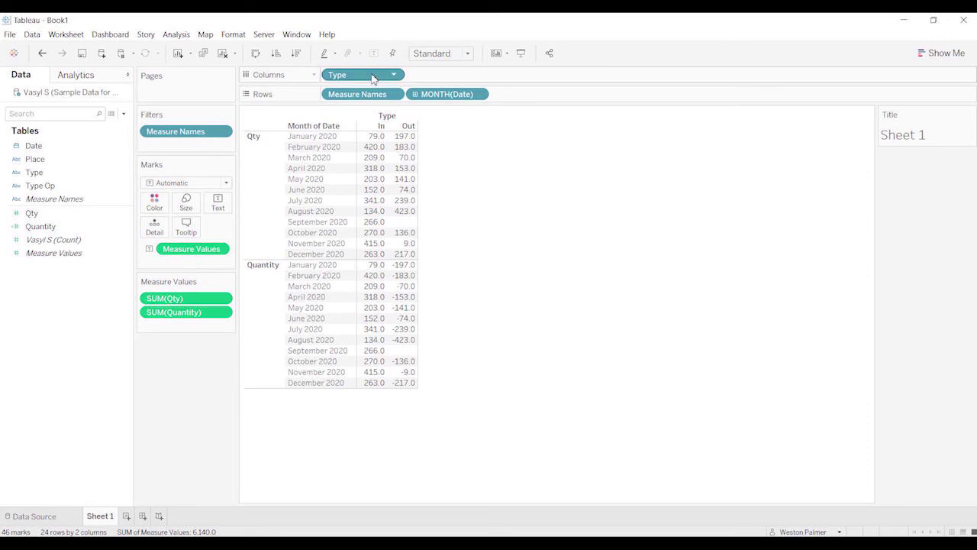
drag(372, 79, 192, 409)
mouse_move(387, 264)
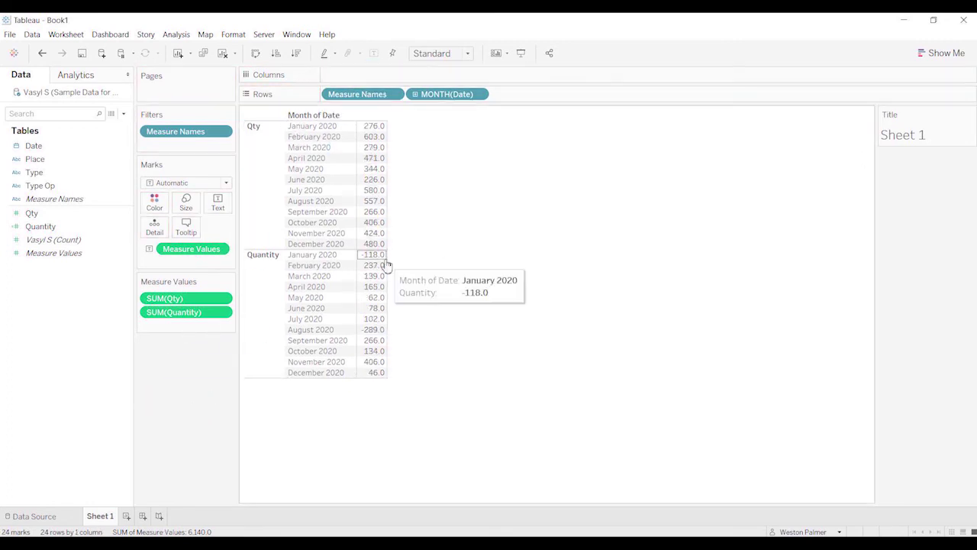
mouse_move(387, 319)
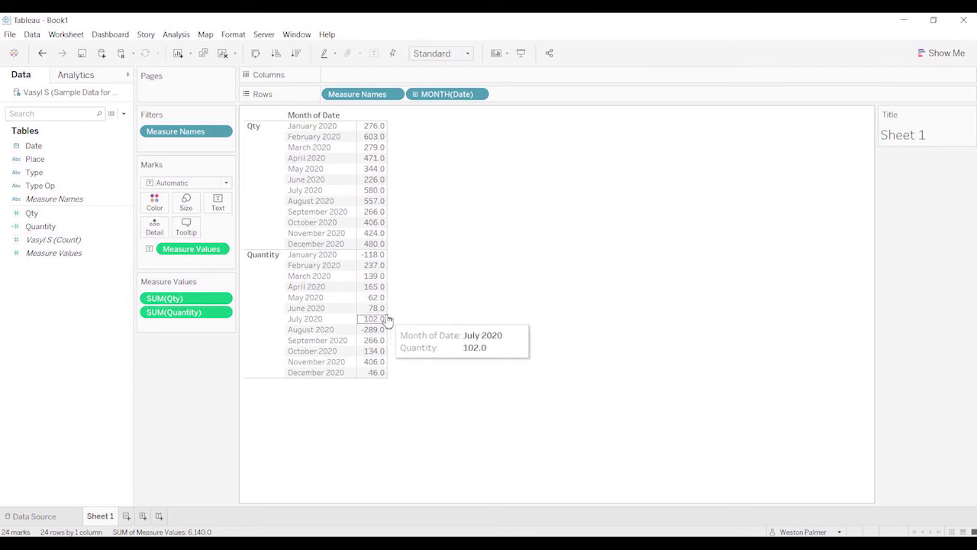
click(203, 299)
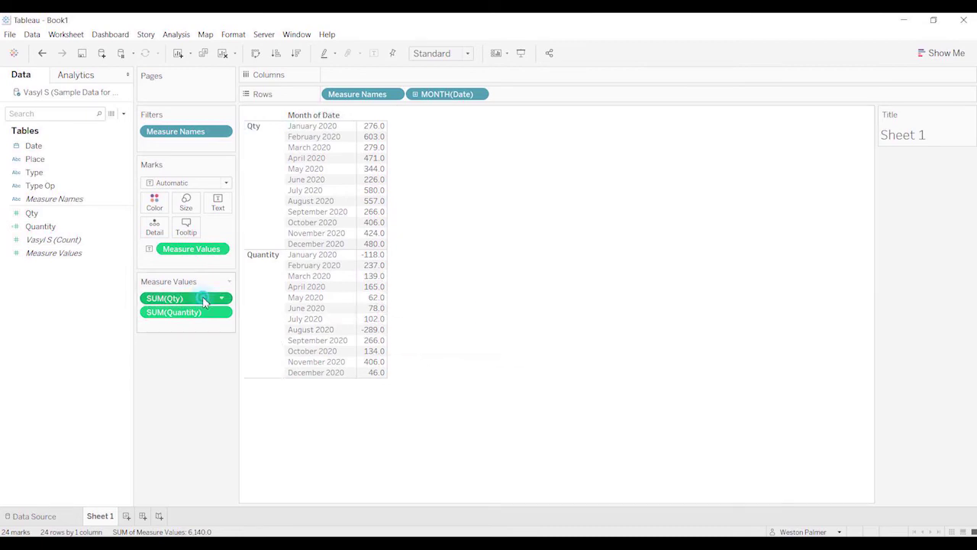
drag(203, 299, 187, 420)
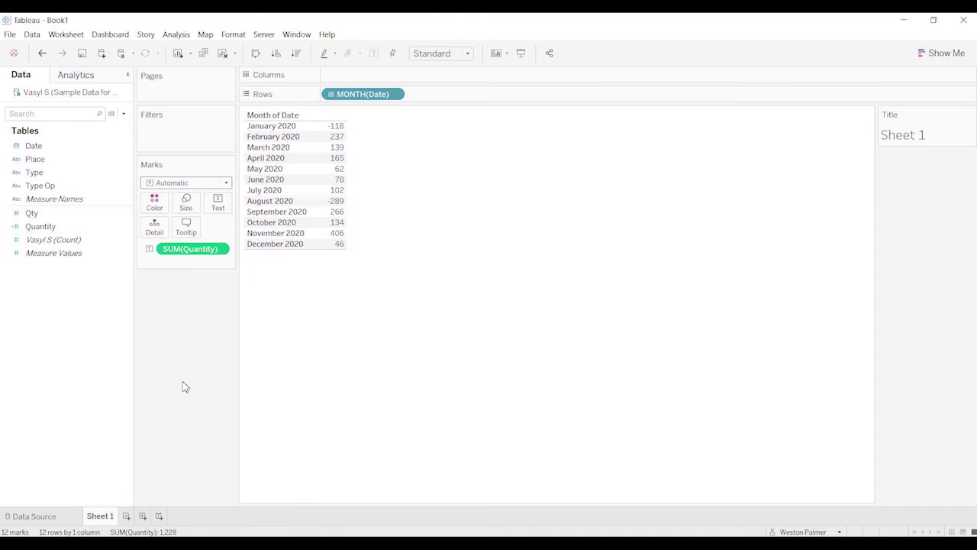
Step: On a new Sheet 2, place Date on Columns as discrete months
click(127, 516)
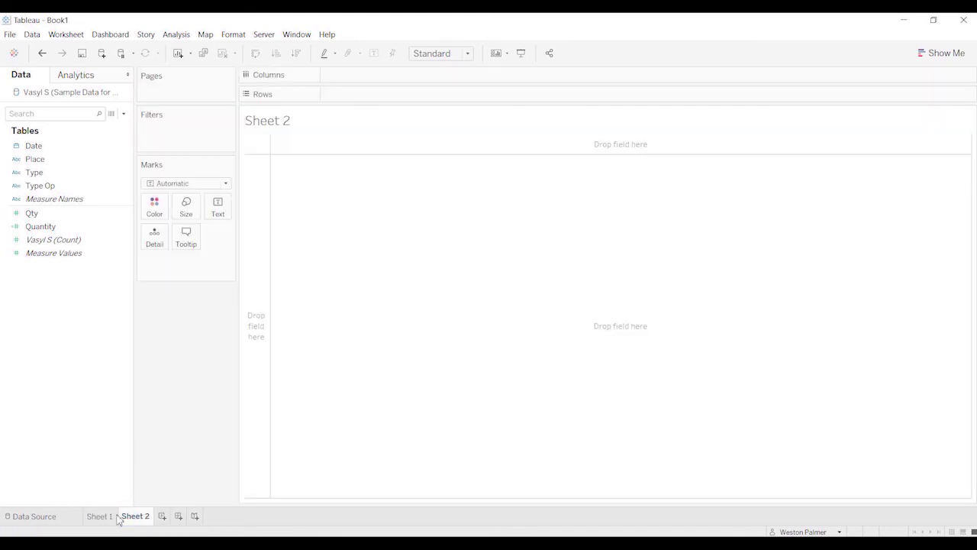
click(71, 173)
drag(53, 146, 380, 80)
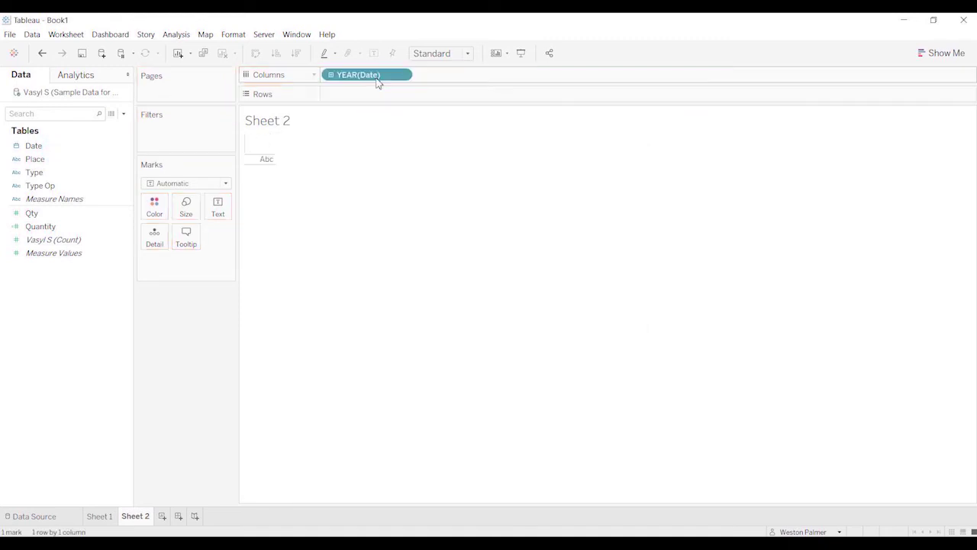
click(401, 75)
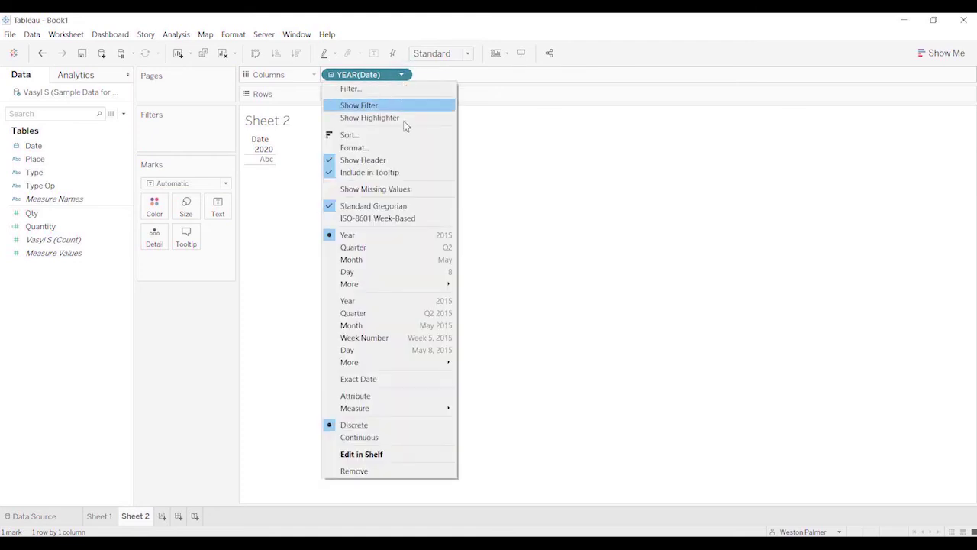
click(402, 330)
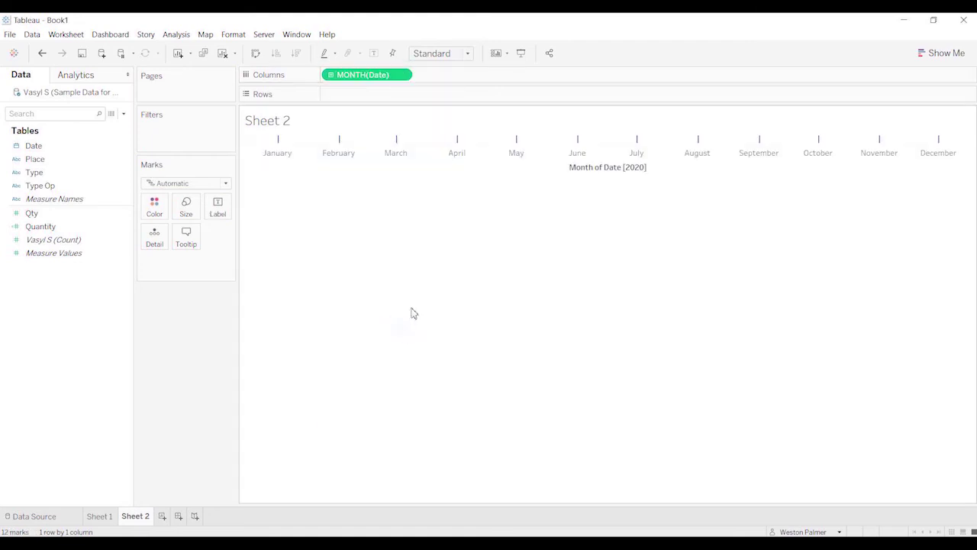
click(401, 75)
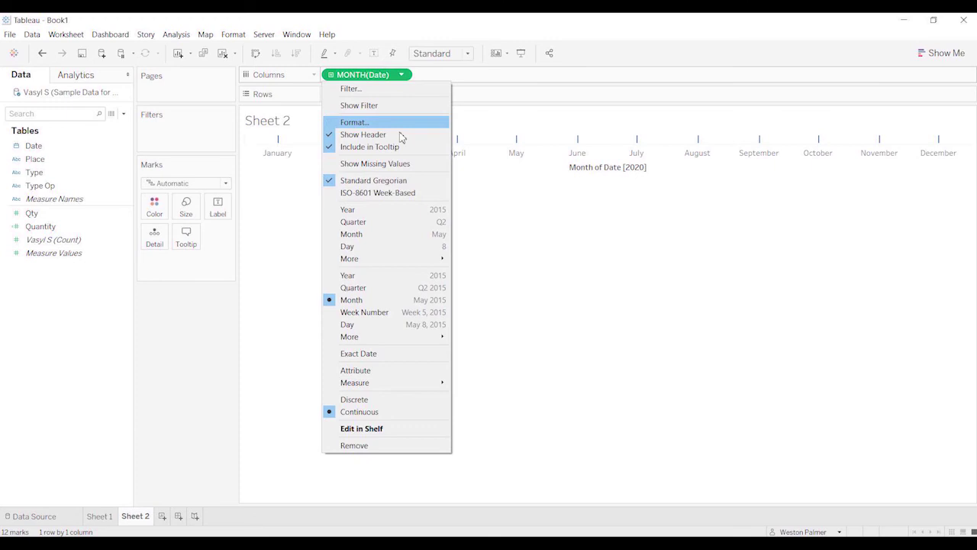
click(368, 406)
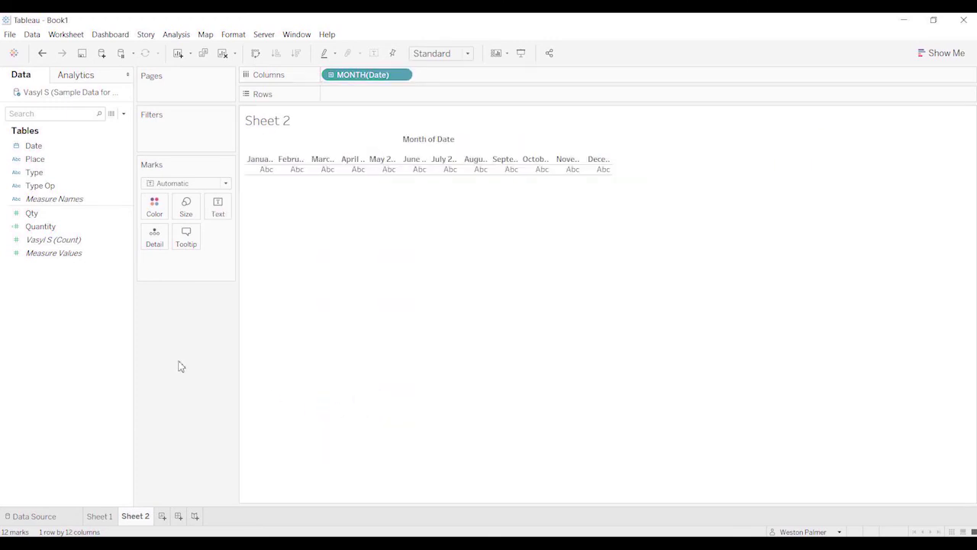
Step: Put SUM(Quantity) on Rows and change the mark type from line to Bar
drag(41, 232, 218, 208)
drag(184, 265, 447, 96)
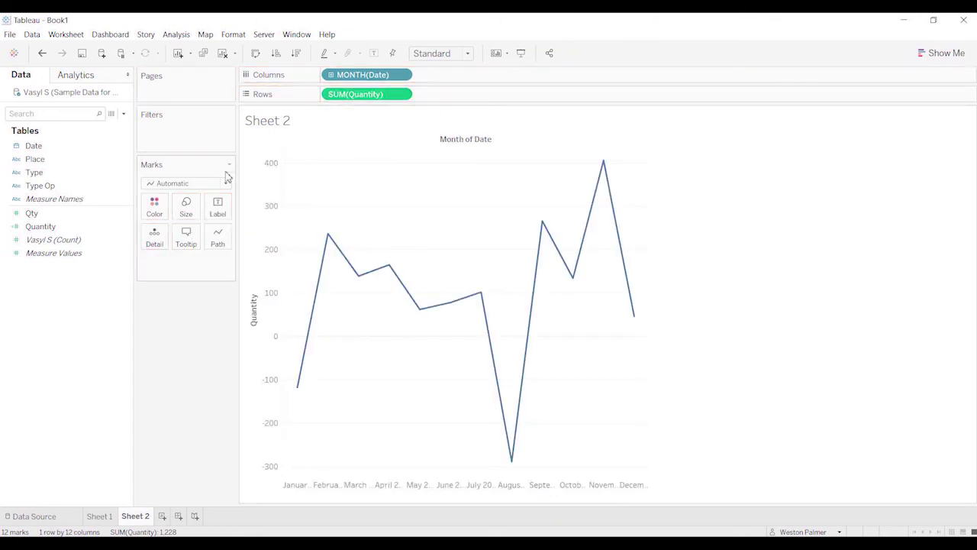
click(224, 183)
click(204, 206)
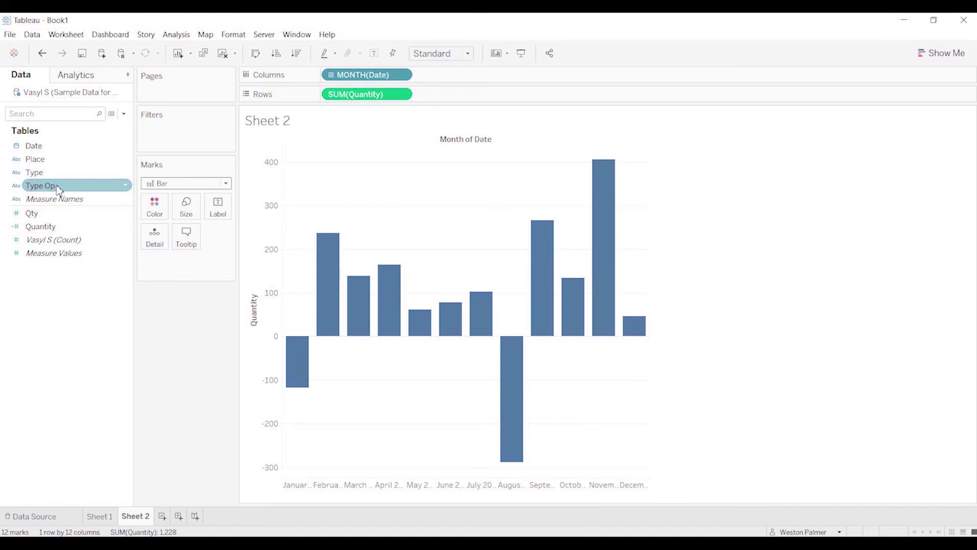
Step: Drop Type Op on Color so each monthly bar splits into detail and wholesale segments
drag(57, 189, 158, 222)
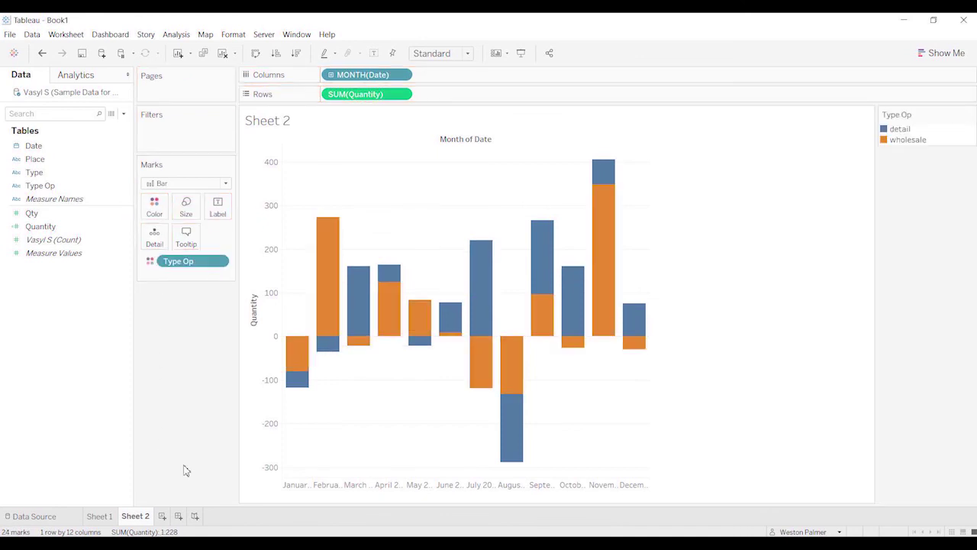
mouse_move(337, 362)
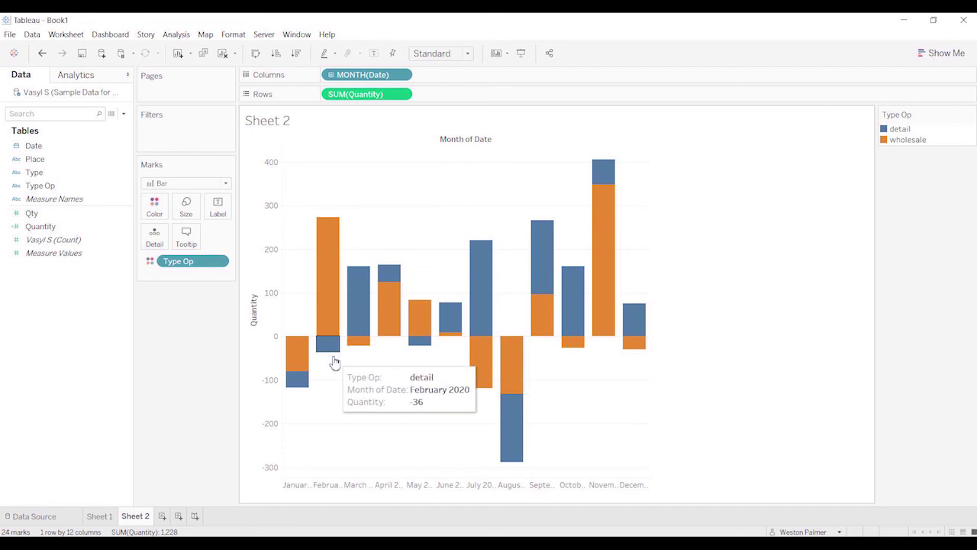
mouse_move(334, 300)
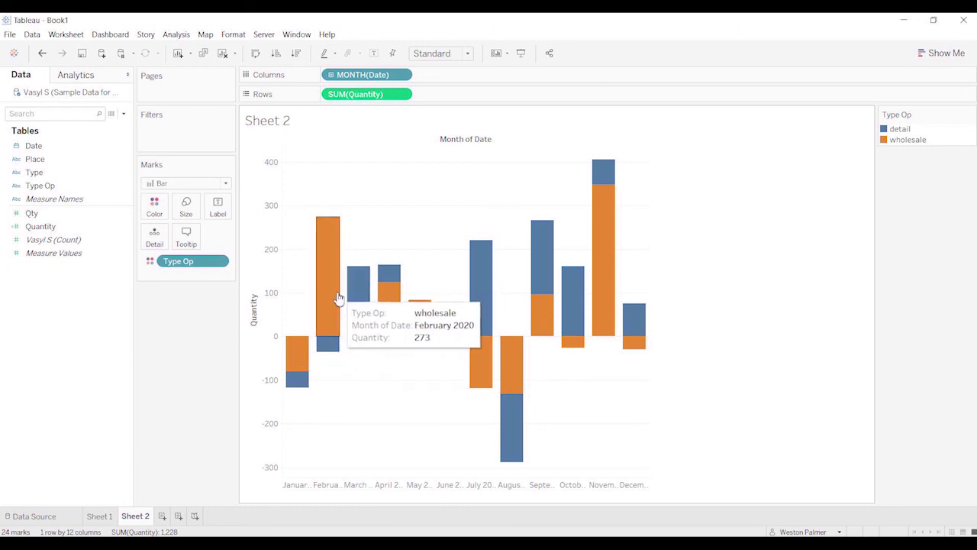